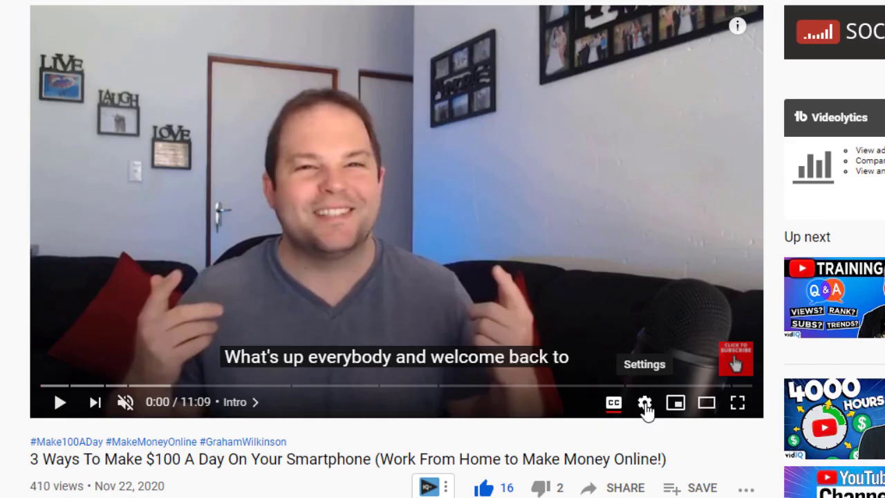
Examine the list of subtitle languages offered in the settings of the "3 Ways To Make $100 A Day On Your Smartphone" video
click(644, 404)
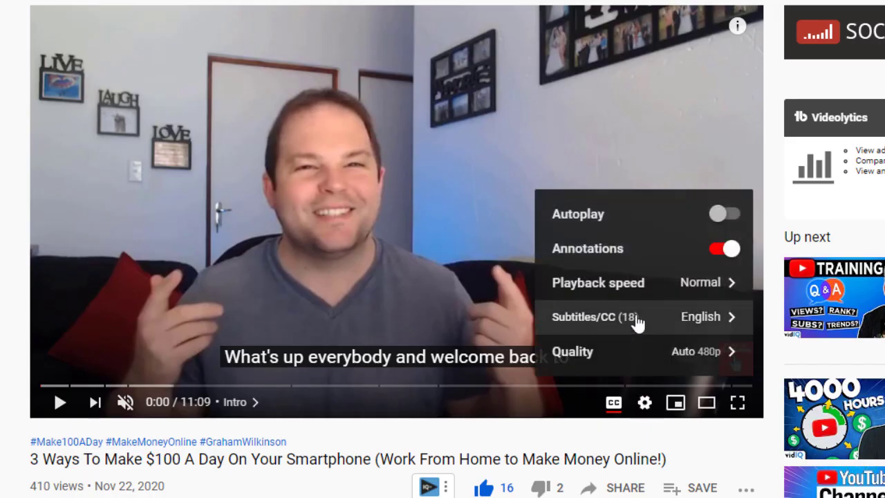
click(637, 323)
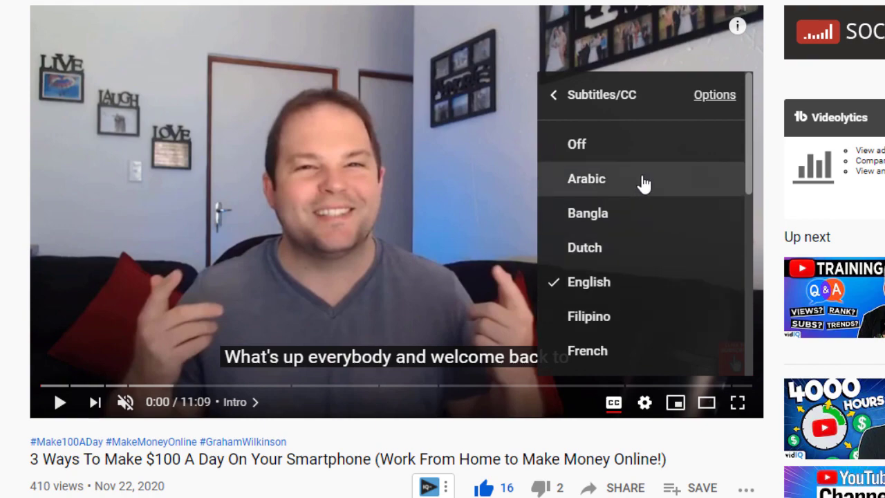
scroll(643, 183, down, 5)
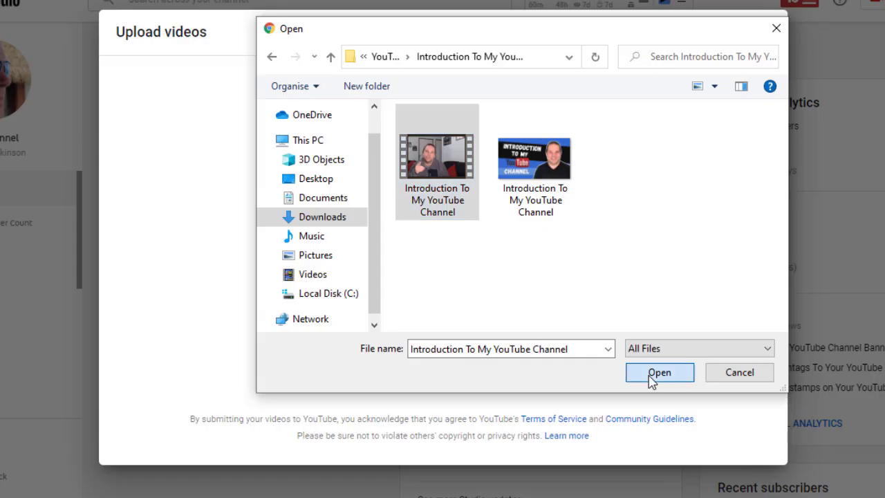
Load the Introduction To My YouTube Channel video file into the upload
click(653, 372)
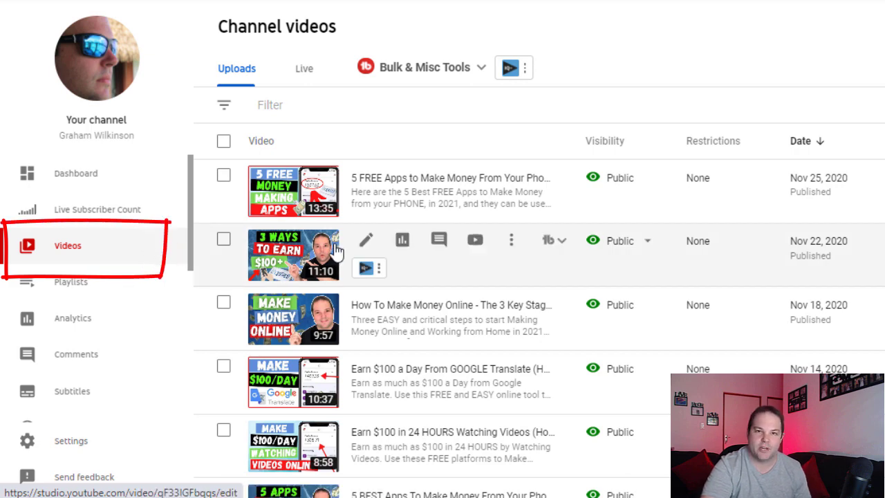
Find the video "Introduction To My Channel - Welcome! My First YouTube Video" among the channel uploads and open its subtitles page
scroll(516, 257, down, 3)
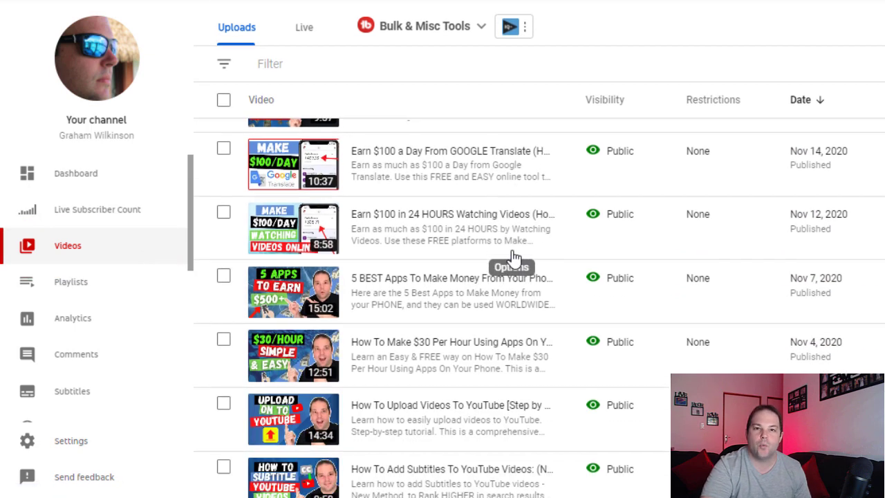
scroll(515, 258, down, 15)
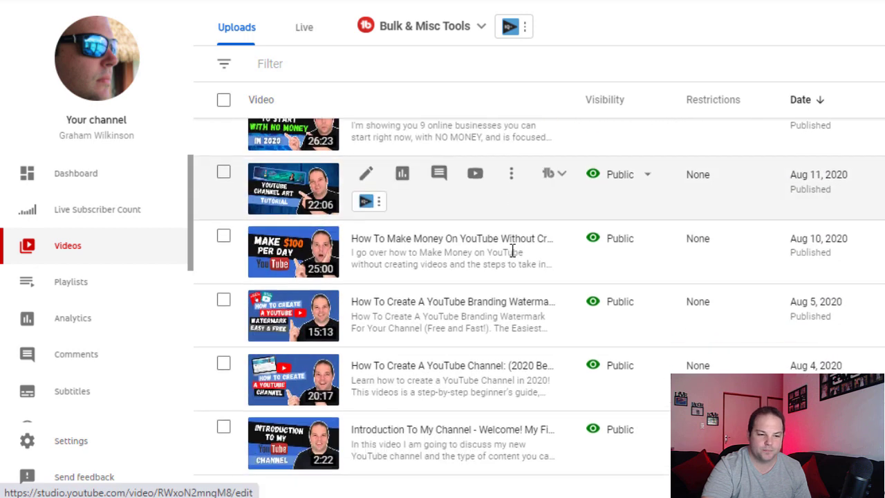
scroll(516, 251, down, 1)
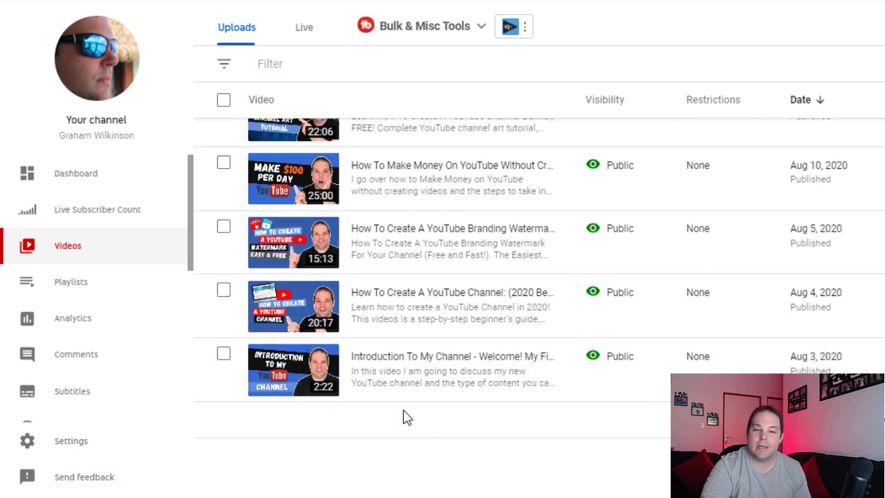
mouse_move(404, 401)
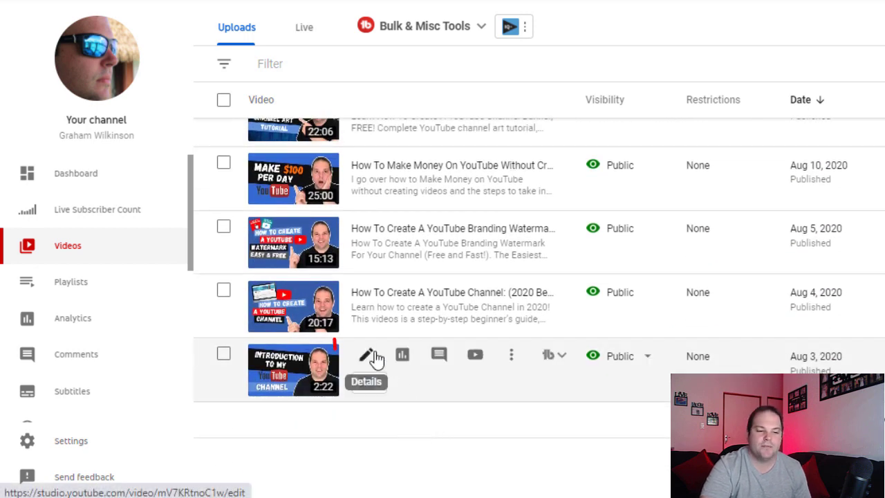
click(367, 361)
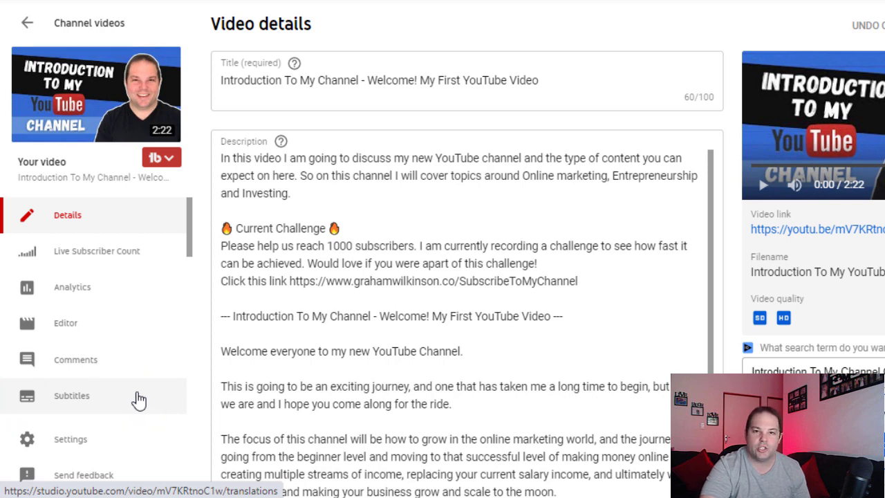
click(138, 400)
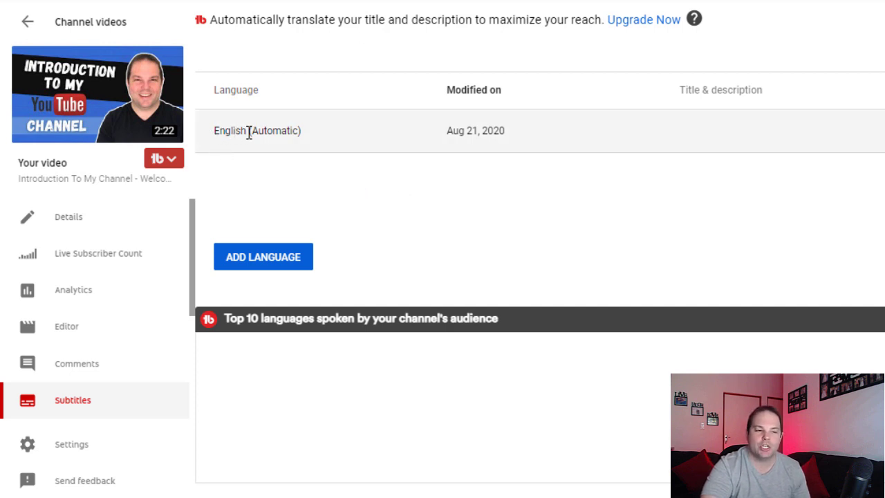
Download the captions of the English (Automatic) subtitle track
drag(295, 130, 248, 131)
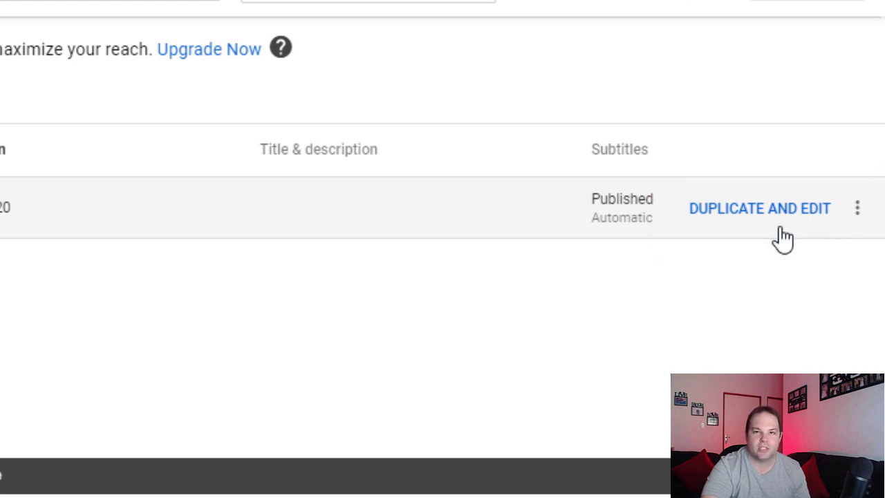
click(857, 208)
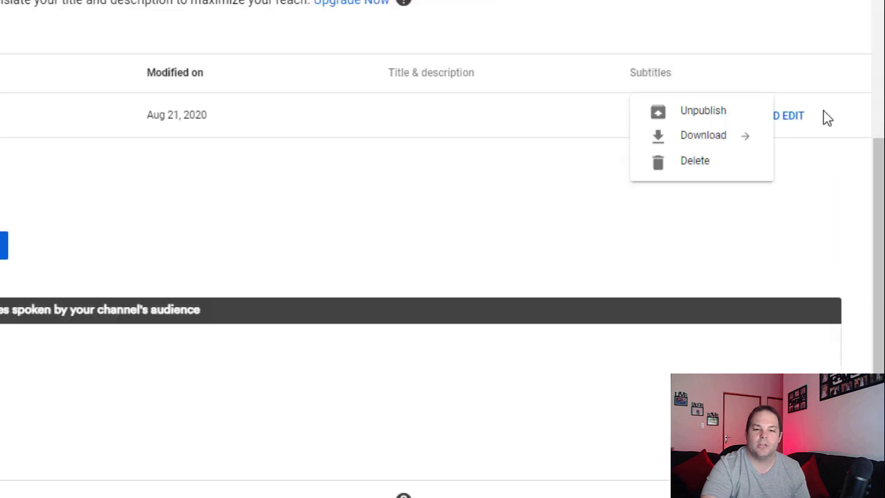
click(704, 138)
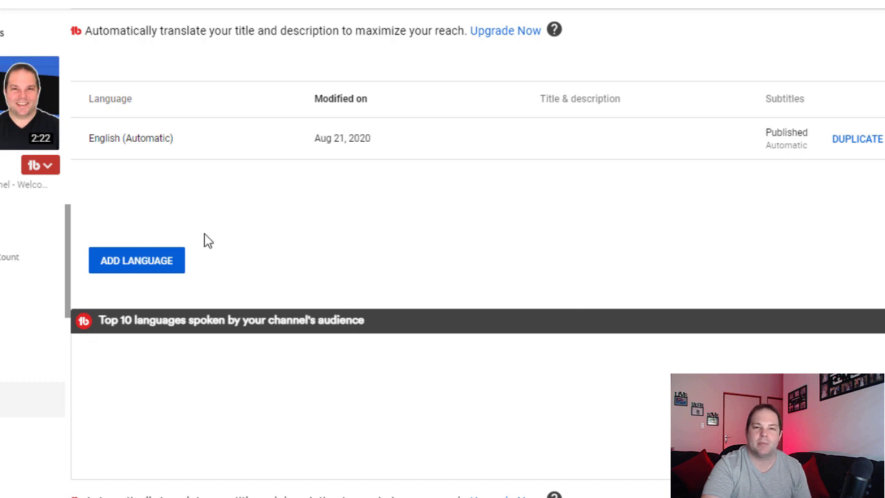
Add English as the video's language and start adding subtitles for it
click(136, 266)
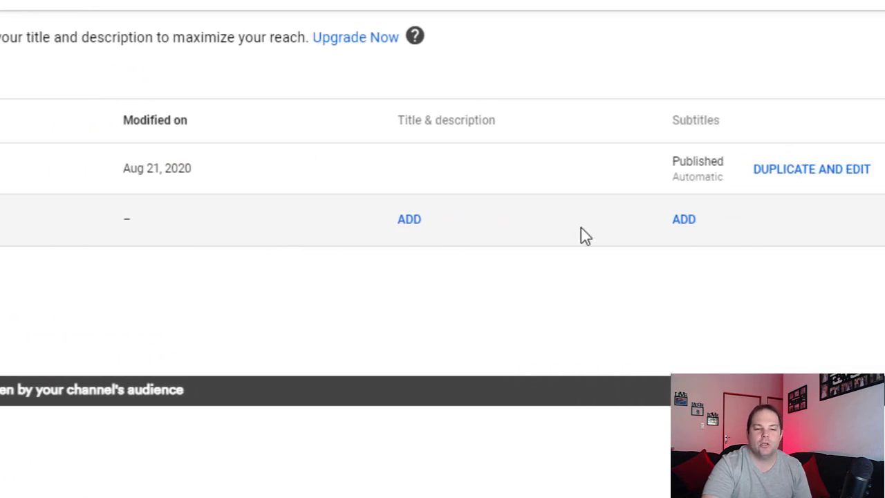
click(686, 221)
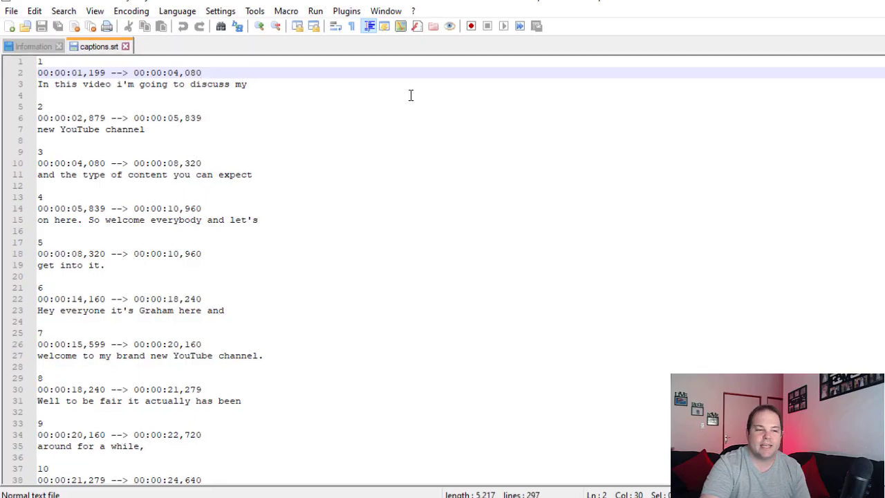
Switch to Notepad++ and inspect the opening timestamp and caption text in captions.srt
click(363, 99)
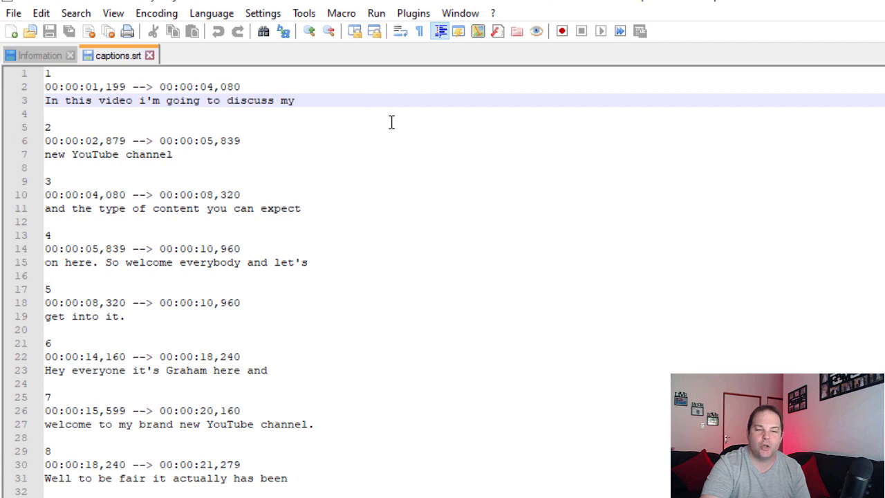
click(347, 85)
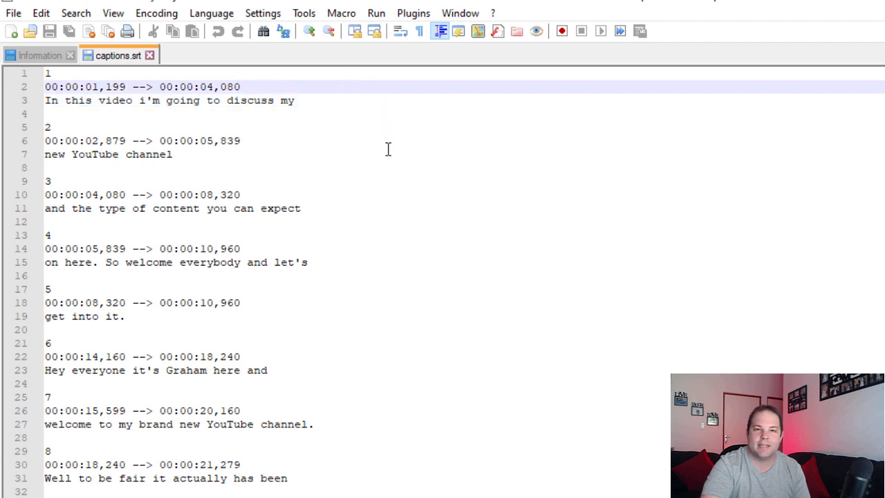
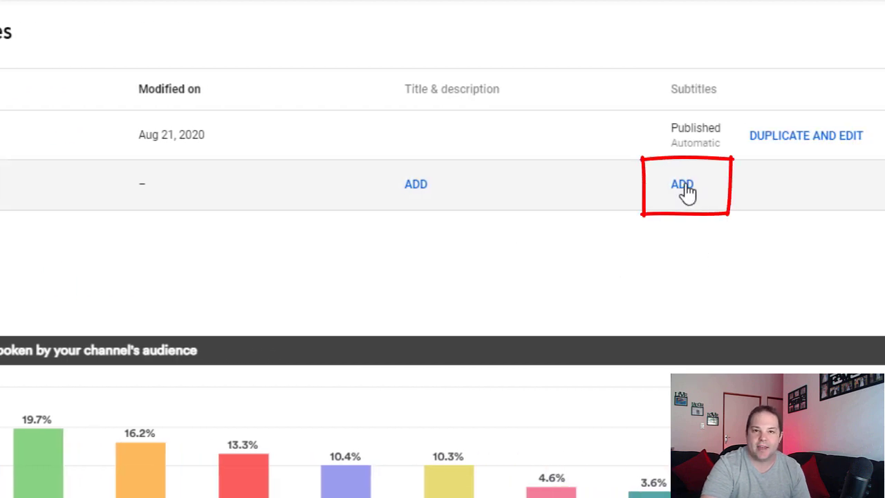
Add English subtitles to the video by uploading the caption file
click(683, 186)
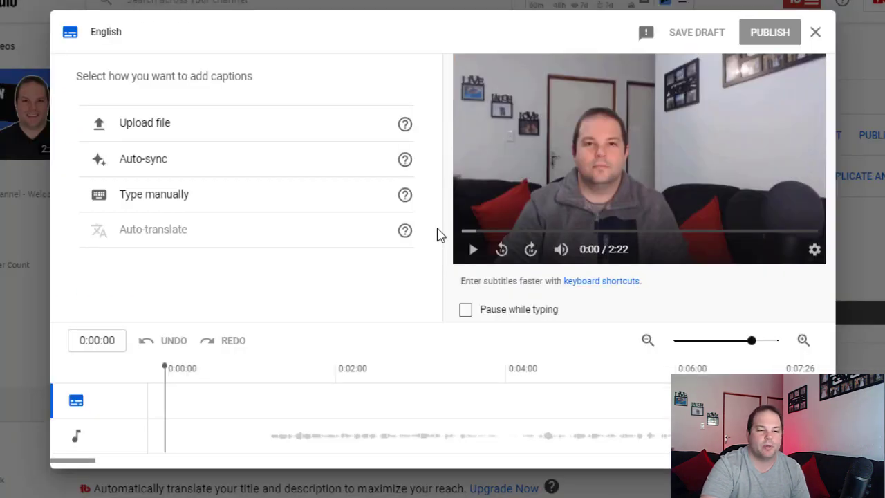
click(165, 130)
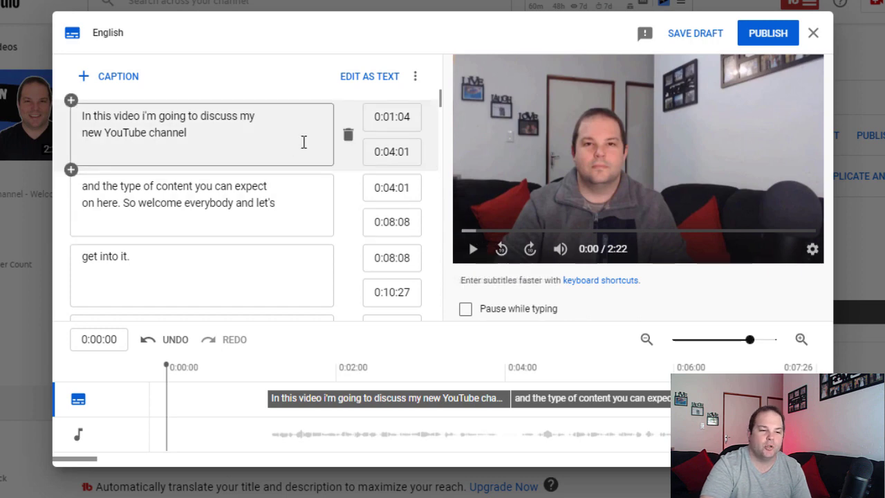
Review the uploaded English captions from the first to the last one and publish them
click(197, 134)
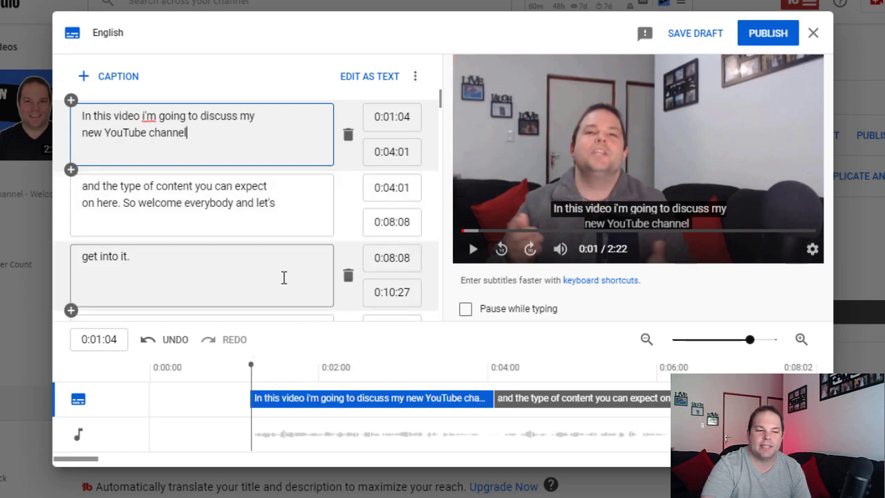
click(261, 215)
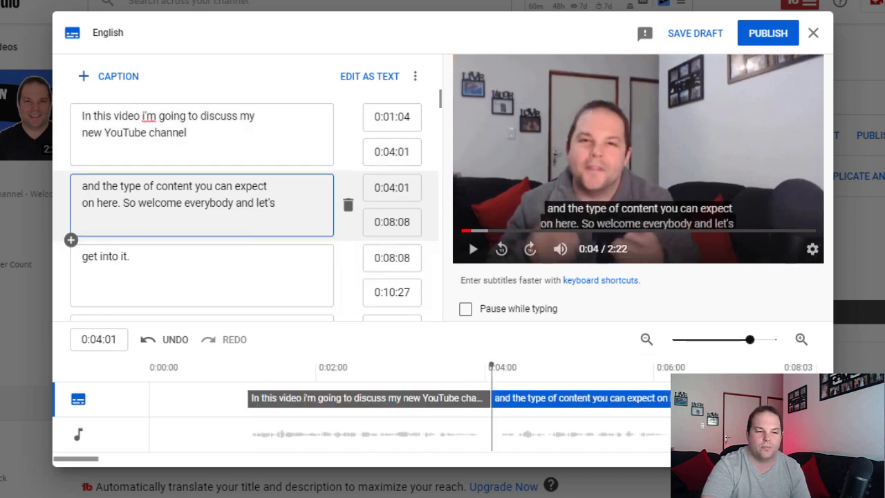
drag(441, 101, 439, 320)
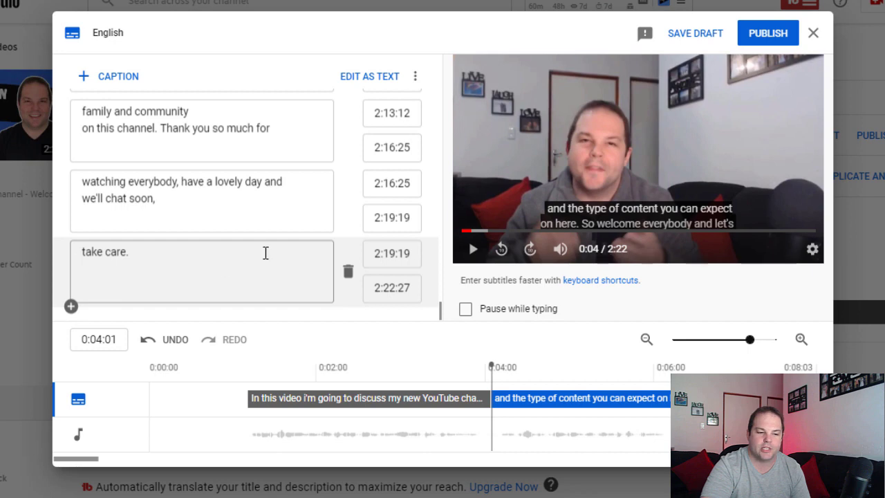
click(762, 33)
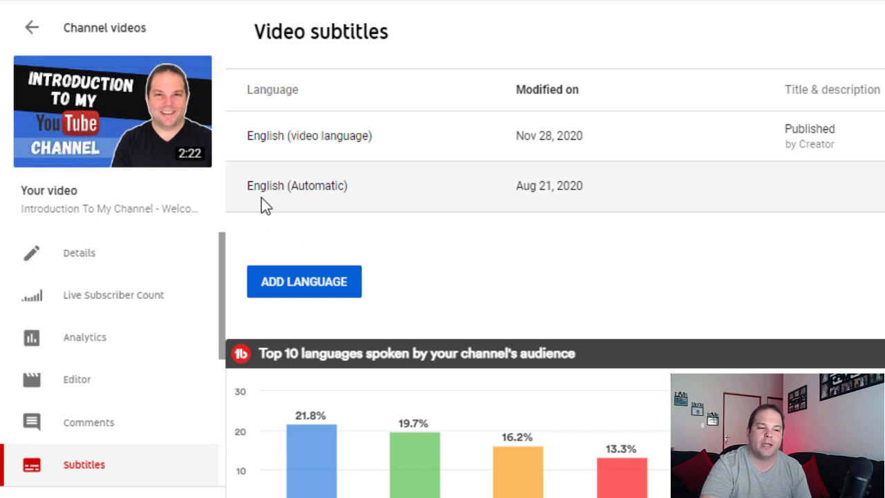
drag(251, 187, 360, 194)
drag(247, 136, 389, 142)
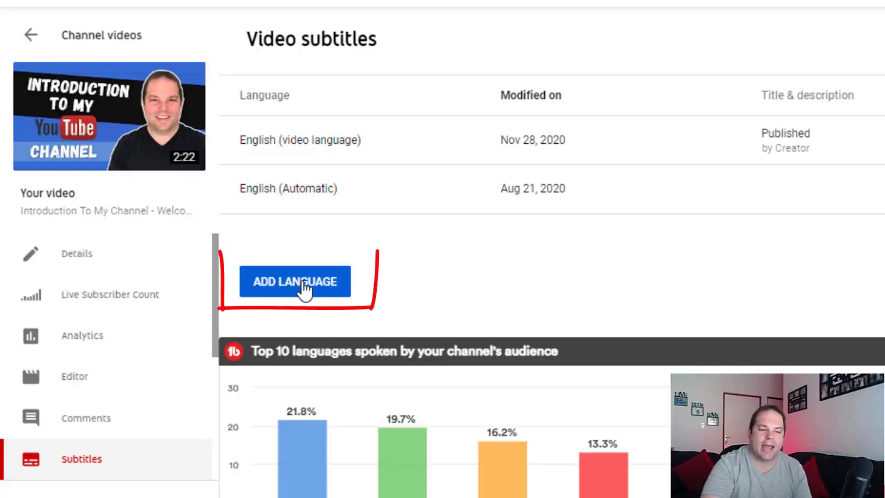
Add French as a subtitle language and generate its captions with Auto-translate
click(304, 289)
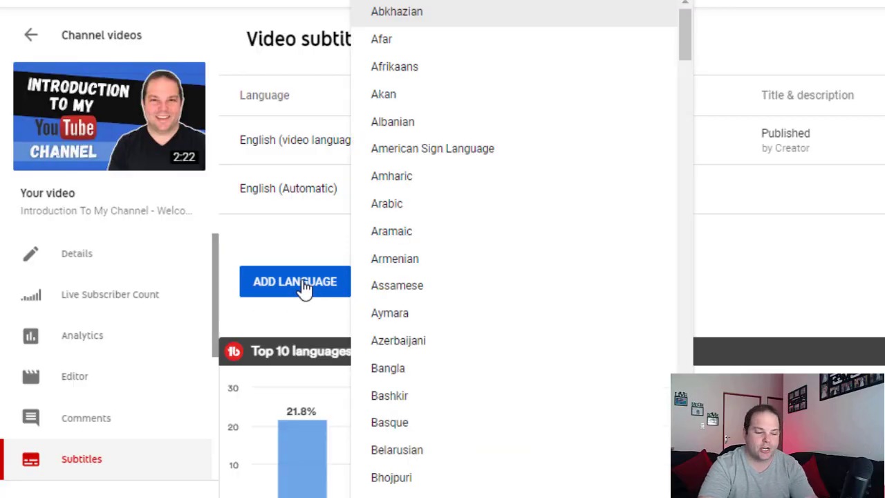
text(french)
key(Return)
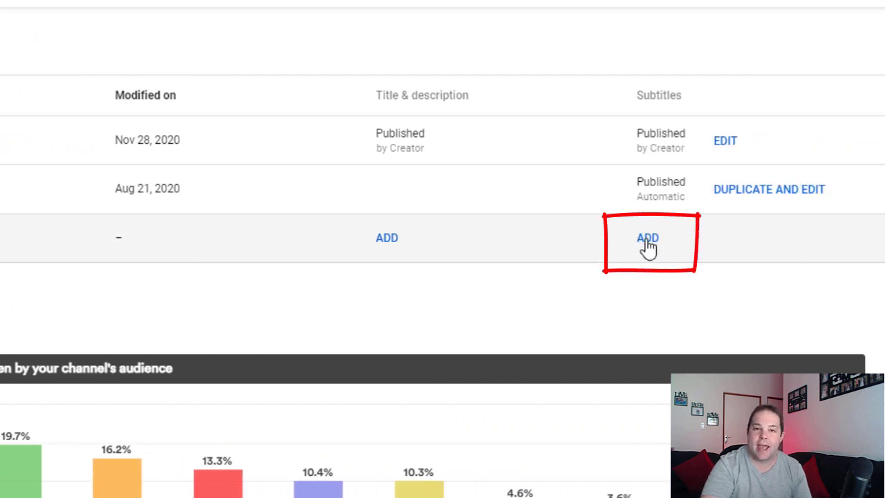
click(648, 242)
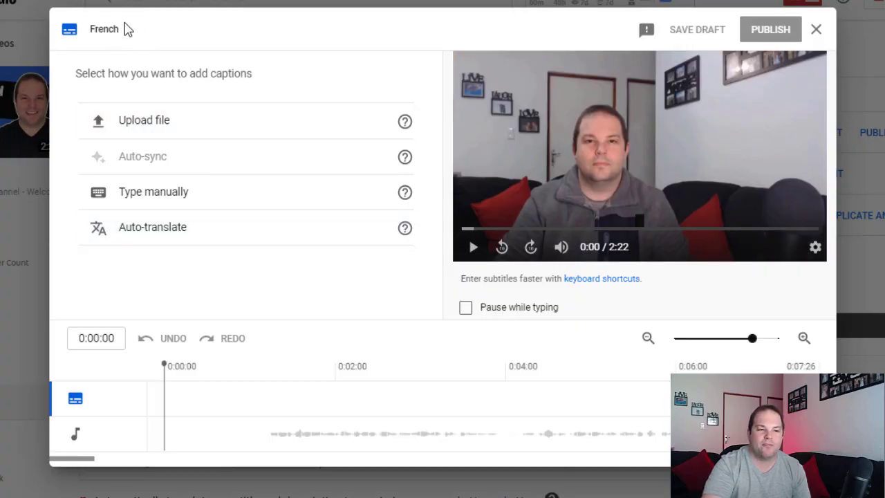
click(165, 236)
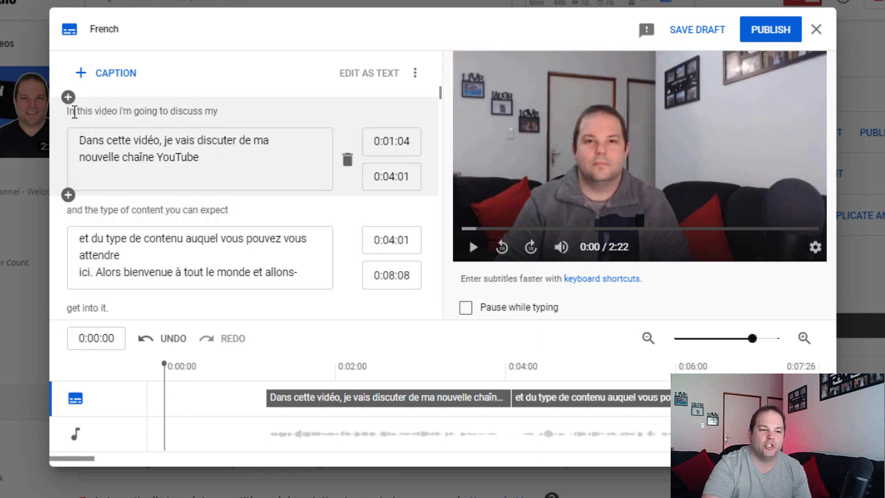
Compare the first French caption with its English source, check through to the last caption, and publish the French subtitles
drag(70, 113, 220, 112)
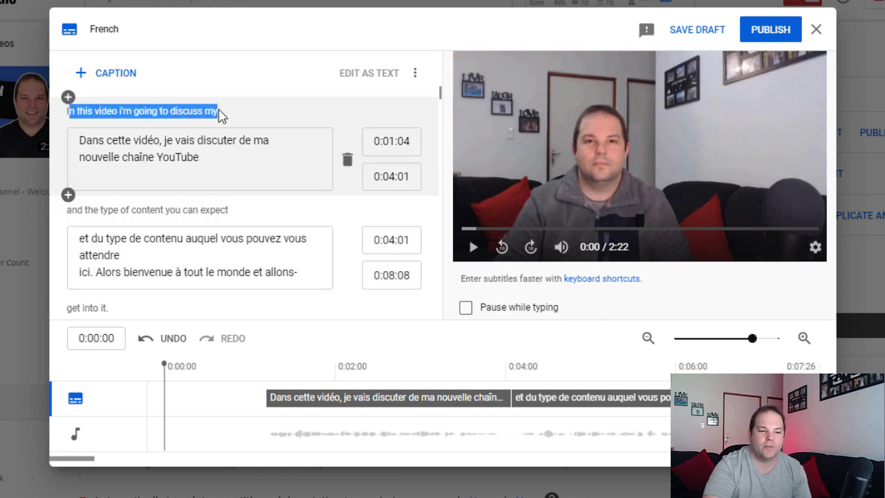
click(206, 159)
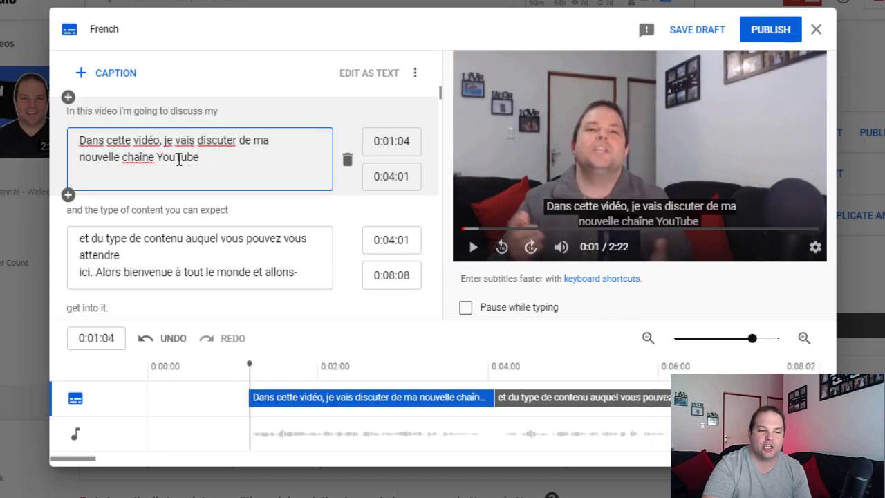
drag(201, 159, 76, 141)
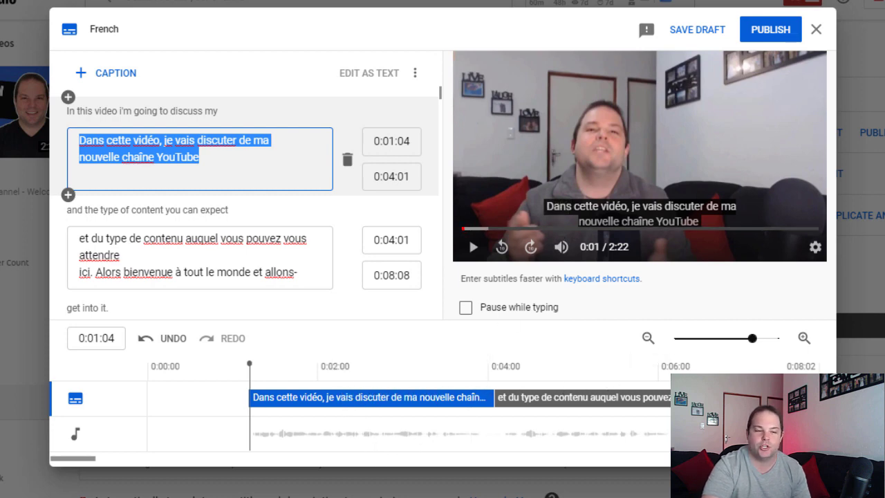
drag(443, 99, 437, 319)
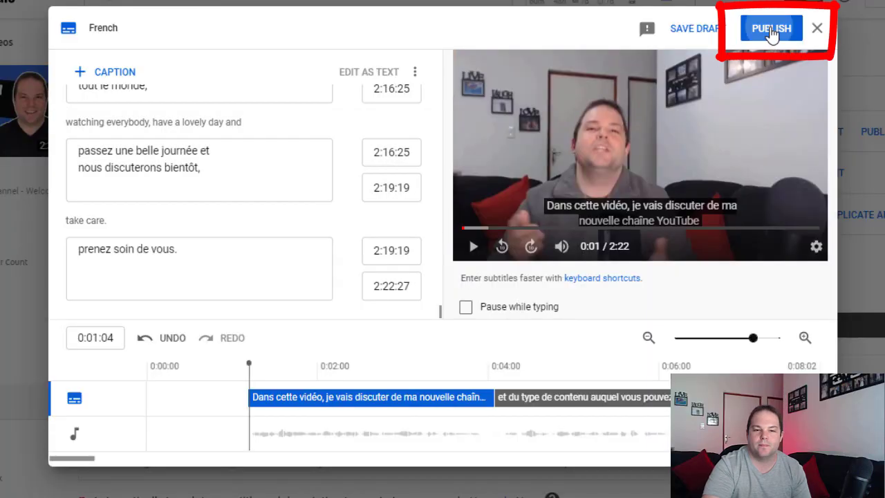
click(772, 31)
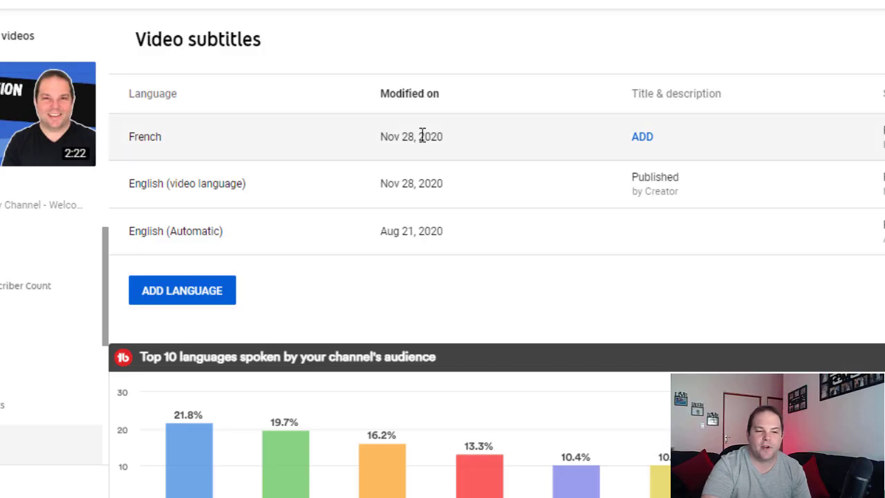